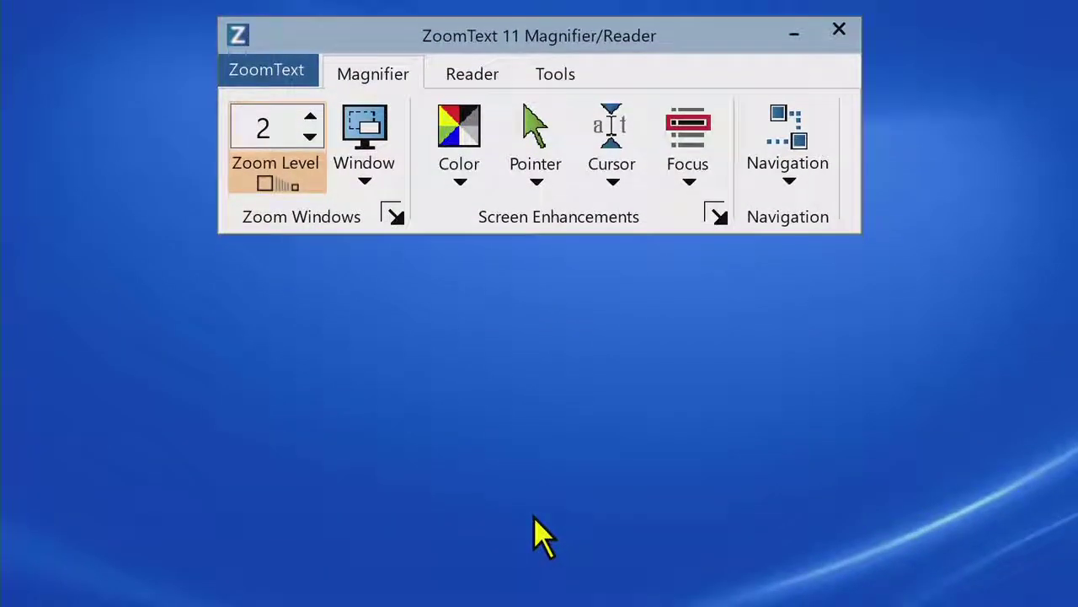
Move across the Magnifier tab's zoom window settings, then open the main ZoomText menu with Alt+Z.
{"action": "key", "text": "Right"}
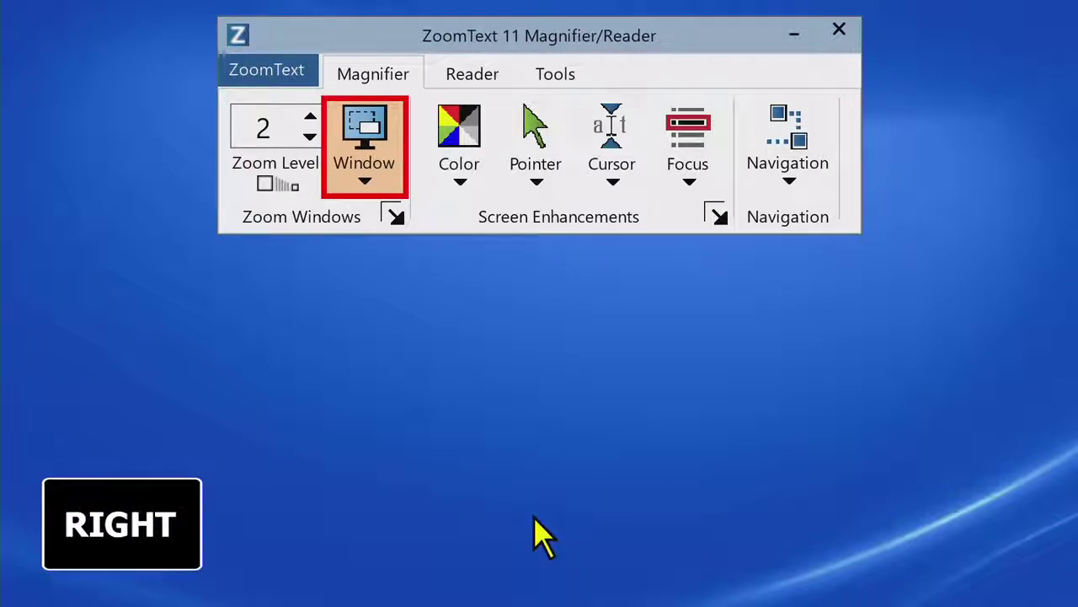
{"action": "key", "text": "Right"}
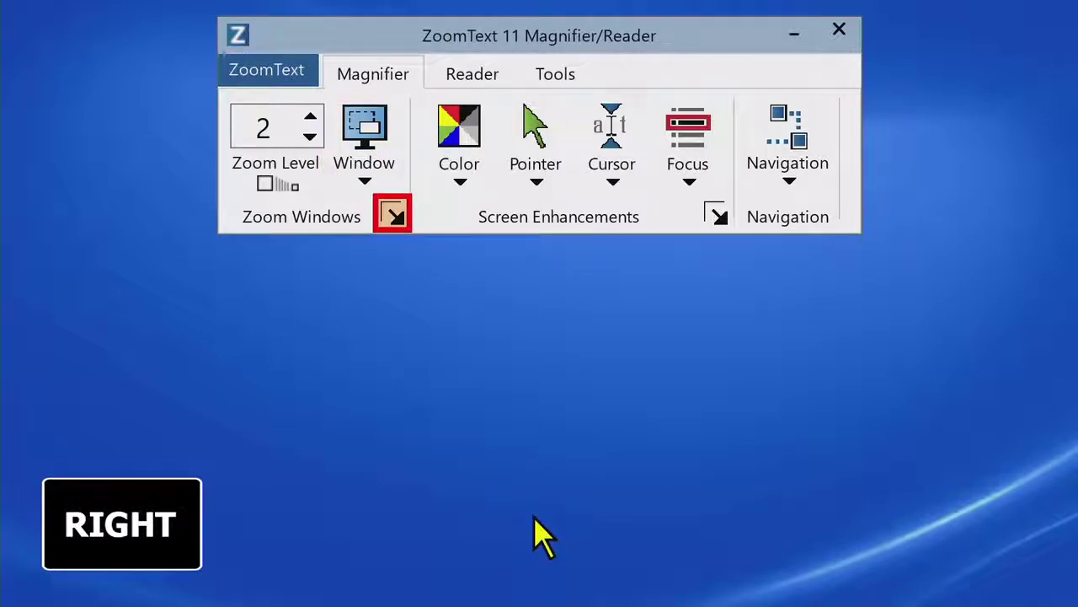
{"action": "key", "text": "Right"}
{"action": "key", "text": "Return"}
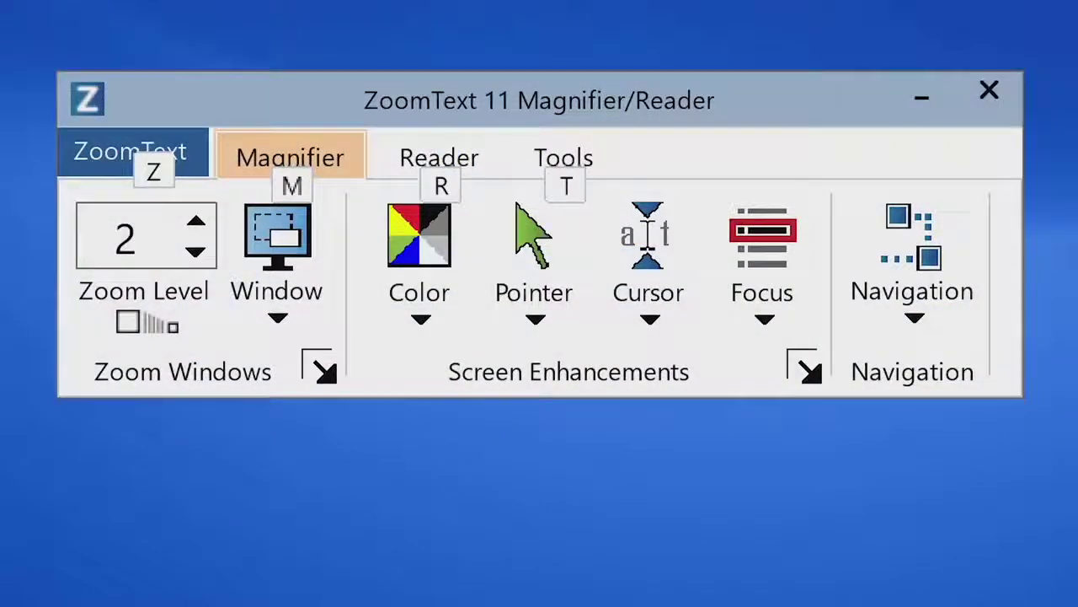
{"action": "key", "text": "z"}
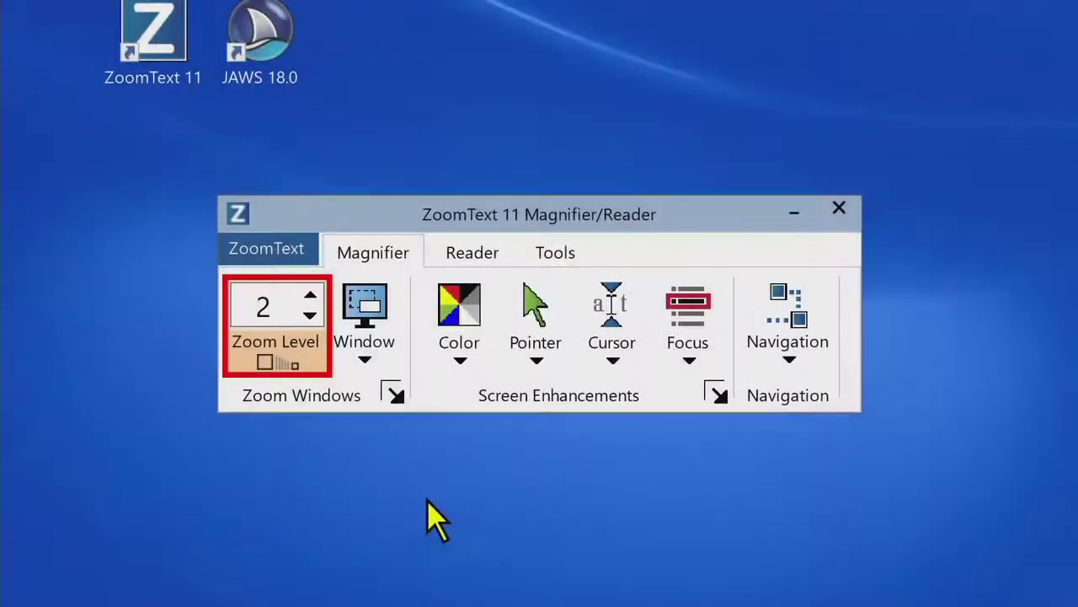
Toggle Zoom Level to 1x and back to 2x, then lower the zoom level to 1.
{"action": "left_click", "coordinate": [279, 368]}
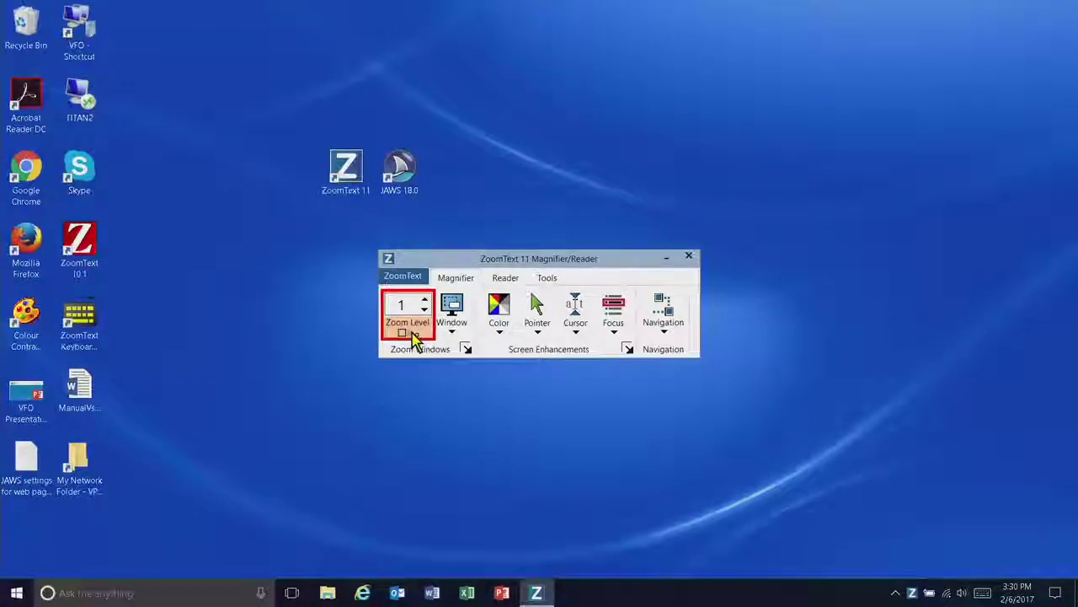
{"action": "left_click", "coordinate": [413, 333]}
{"action": "left_click", "coordinate": [309, 317]}
{"action": "left_click", "coordinate": [332, 314]}
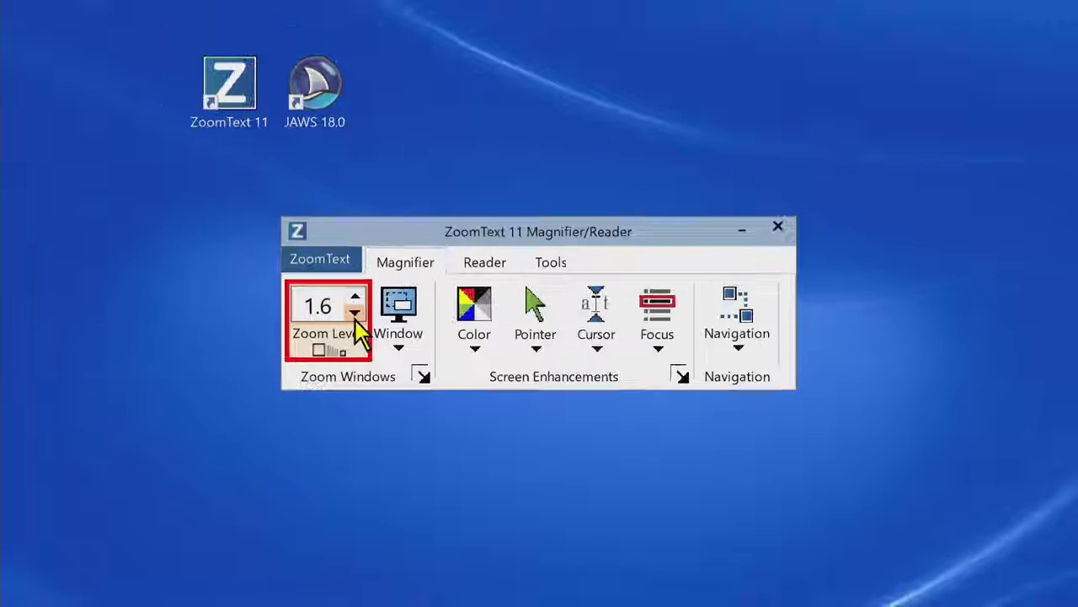
{"action": "left_click", "coordinate": [379, 312]}
{"action": "left_click", "coordinate": [379, 312]}
{"action": "left_click", "coordinate": [378, 312]}
Launch Word 2016 and type 'The ZoomText cursor enhancement helps me follow along as I type'.
{"action": "key", "text": "super"}
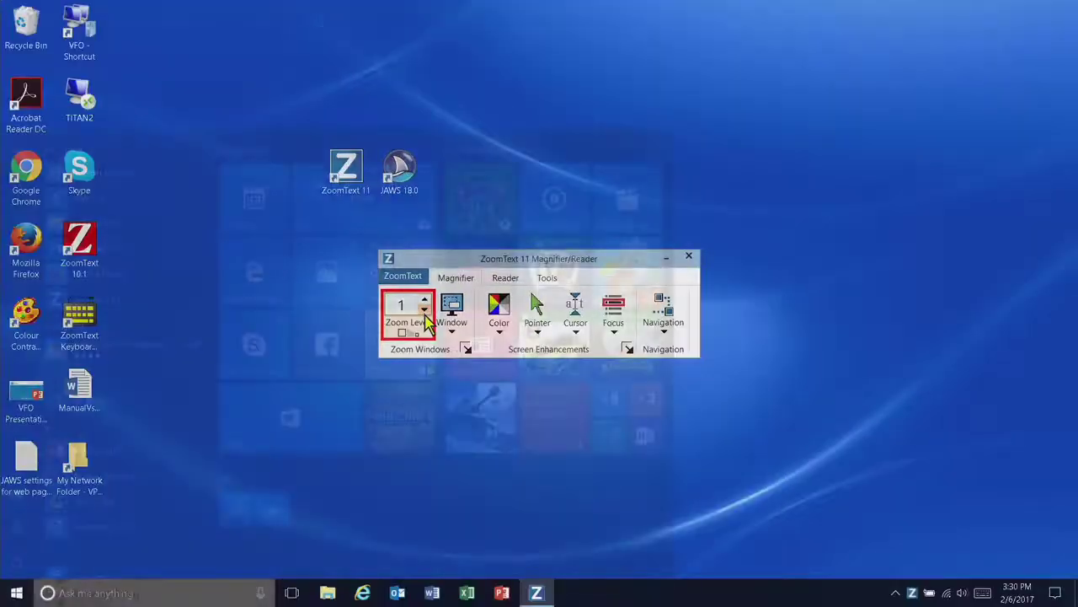
{"action": "type", "text": "word"}
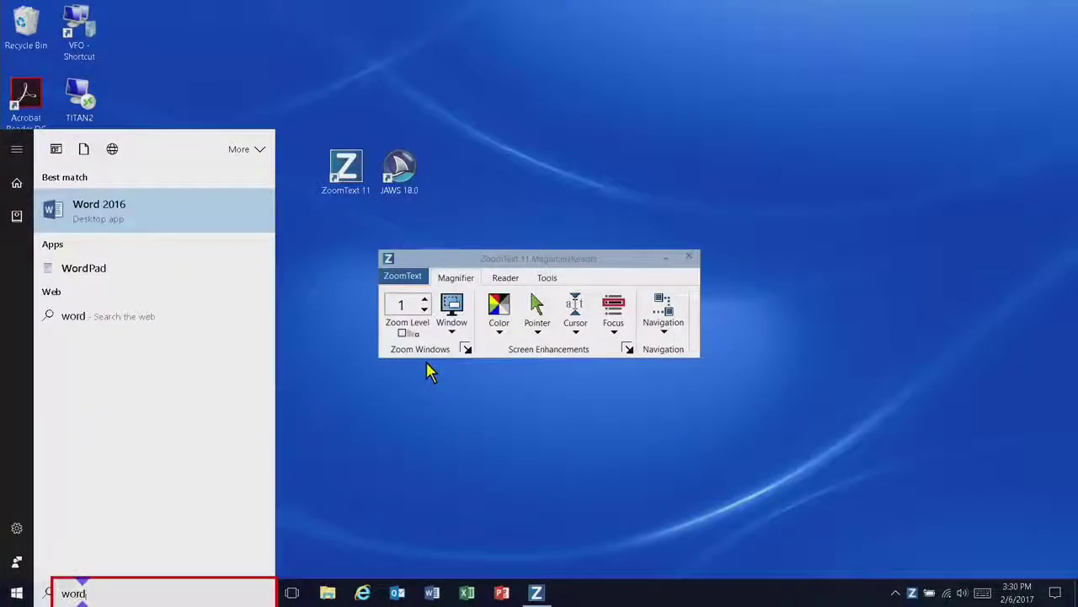
{"action": "key", "text": "Return"}
{"action": "type", "text": "The ZoomText cursor enhancem"}
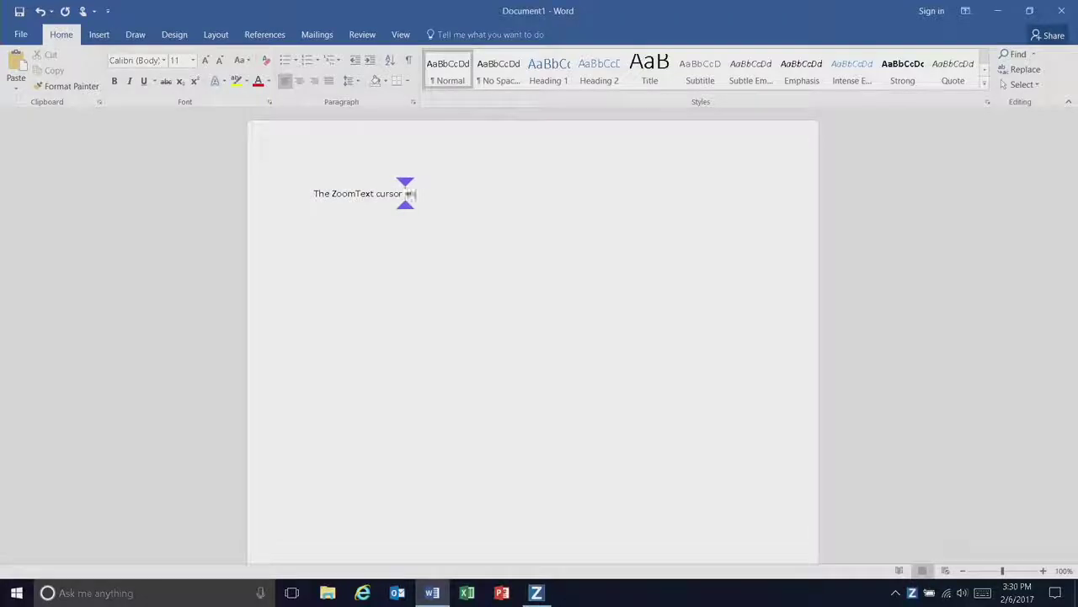
{"action": "type", "text": "ent helps me follow along as I ty"}
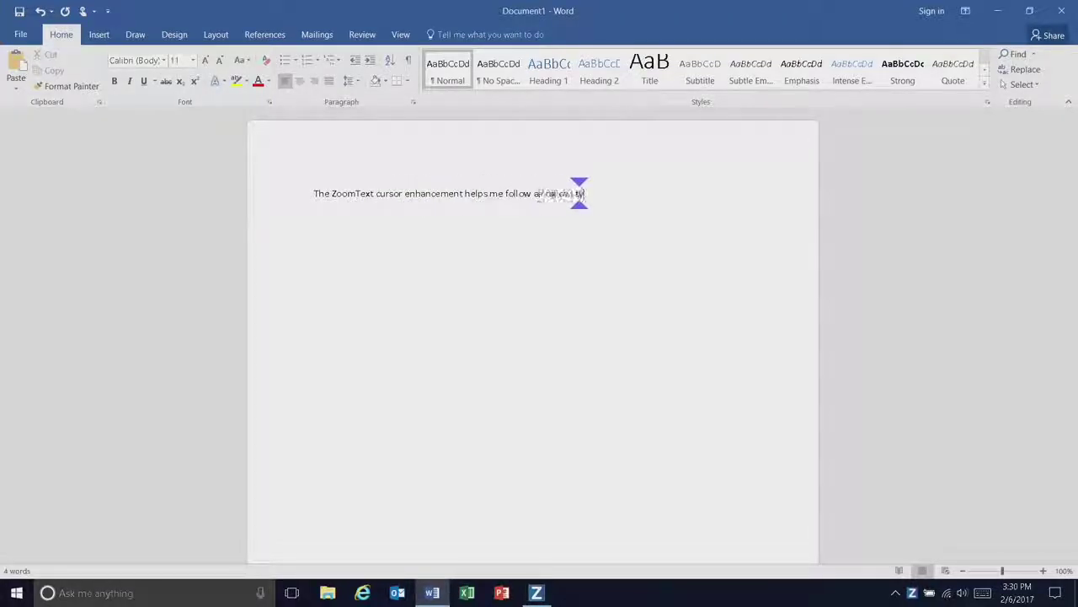
{"action": "type", "text": "pe"}
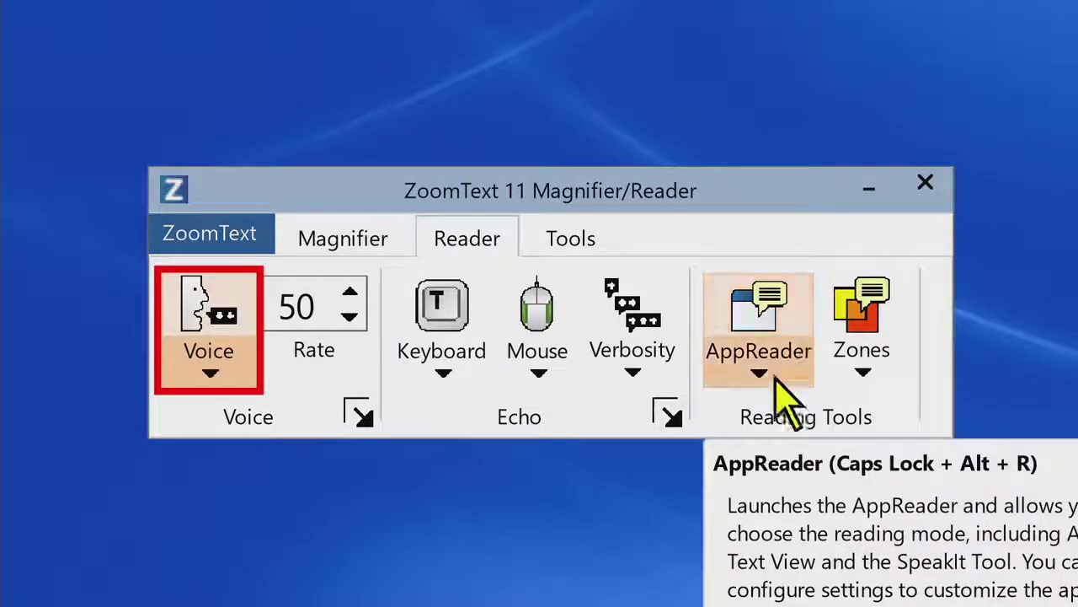
Open the AppReader reading-mode choices to read the ZoomText web page aloud.
{"action": "left_click", "coordinate": [765, 386]}
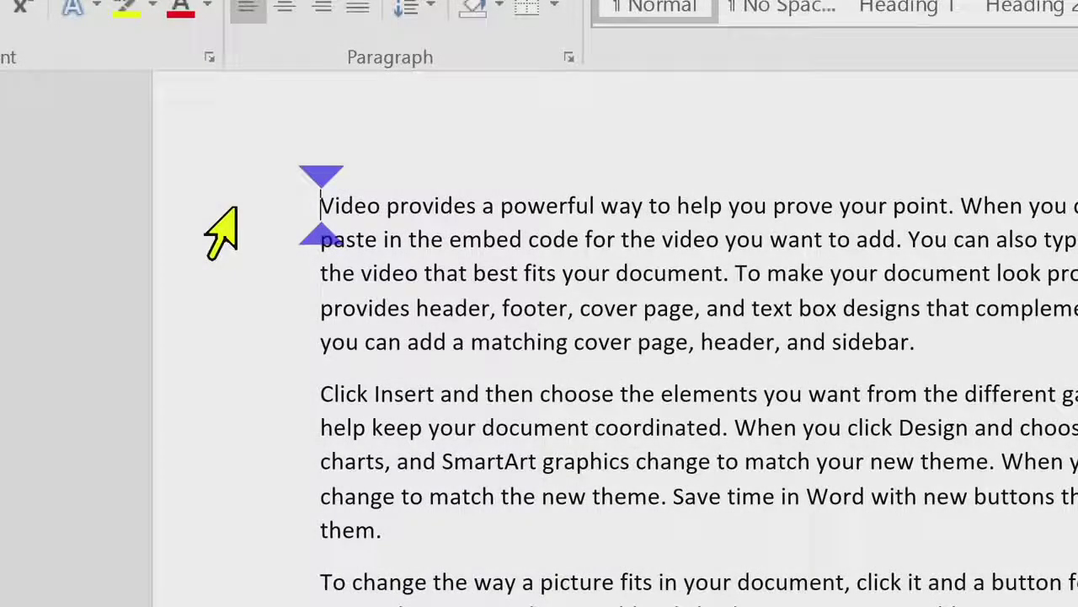
Search ZoomText Finder for SmartArt, jump to the next match, then open the page-item types.
{"action": "key", "text": "ctrl+Caps_Lock+f"}
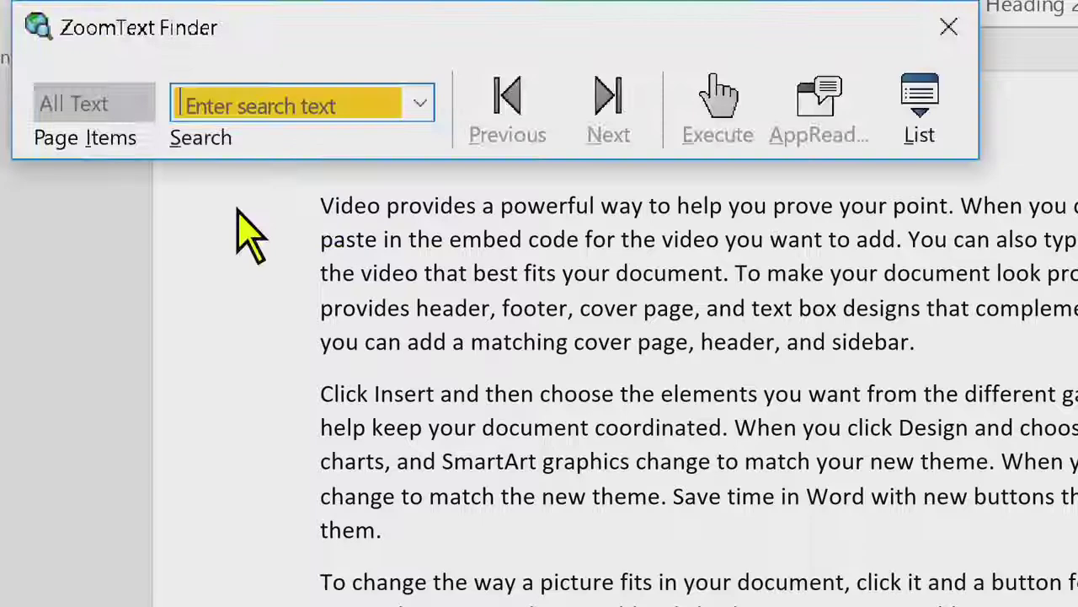
{"action": "type", "text": "SmattArt"}
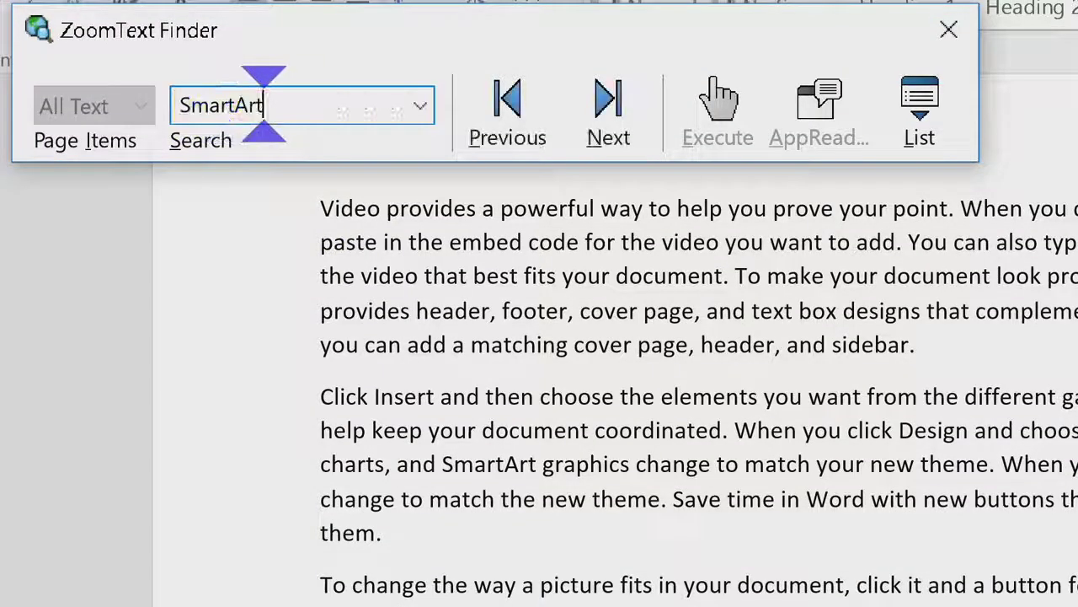
{"action": "left_click", "coordinate": [608, 108]}
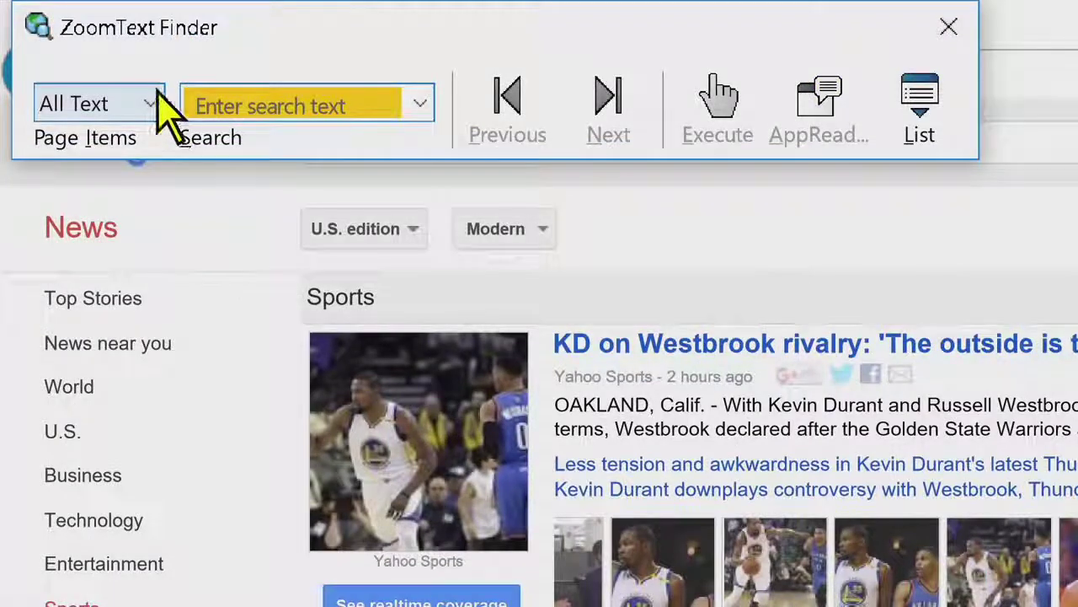
{"action": "left_click", "coordinate": [152, 103]}
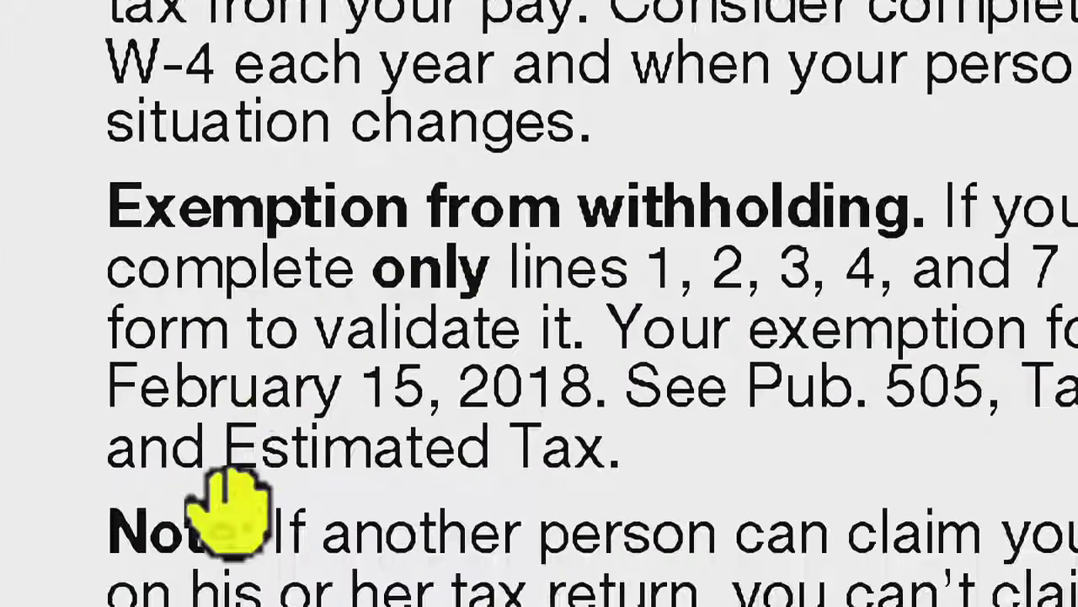
Scroll down the magnified W-4 form to show the smoothed text.
{"action": "scroll", "coordinate": [463, 480], "scroll_direction": "down", "scroll_amount": 5}
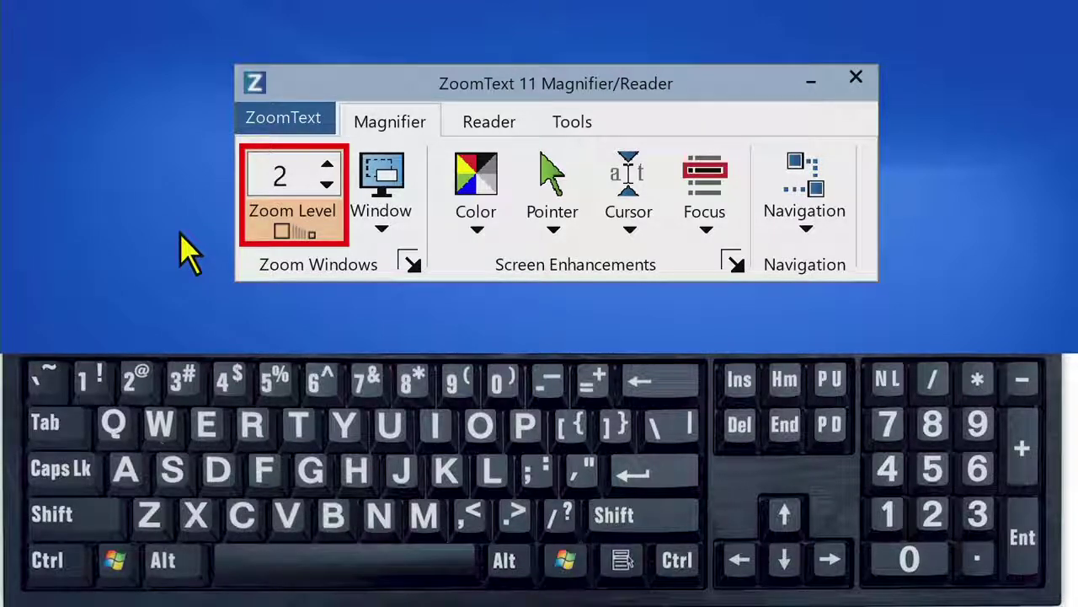
{"action": "key", "text": "Caps_Lock+Up"}
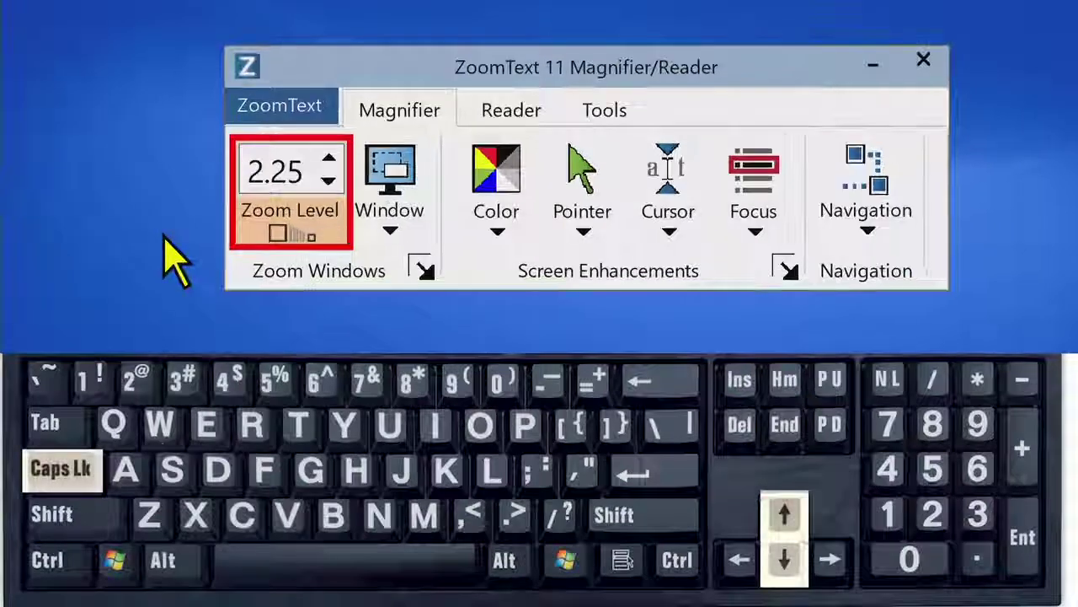
{"action": "key", "text": "Caps_Lock+Up"}
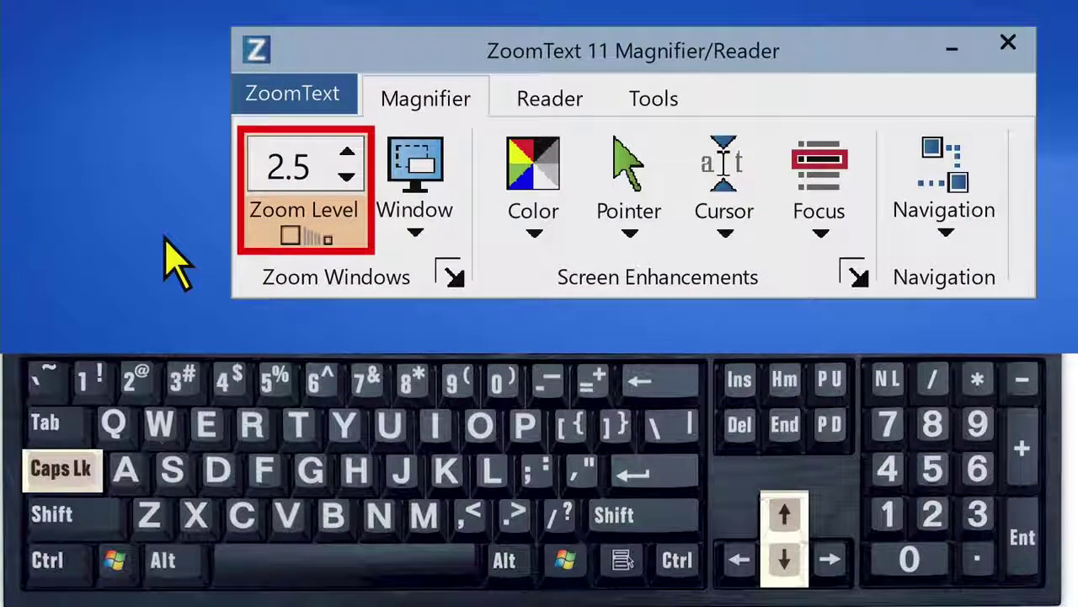
{"action": "key", "text": "Caps_Lock+Down"}
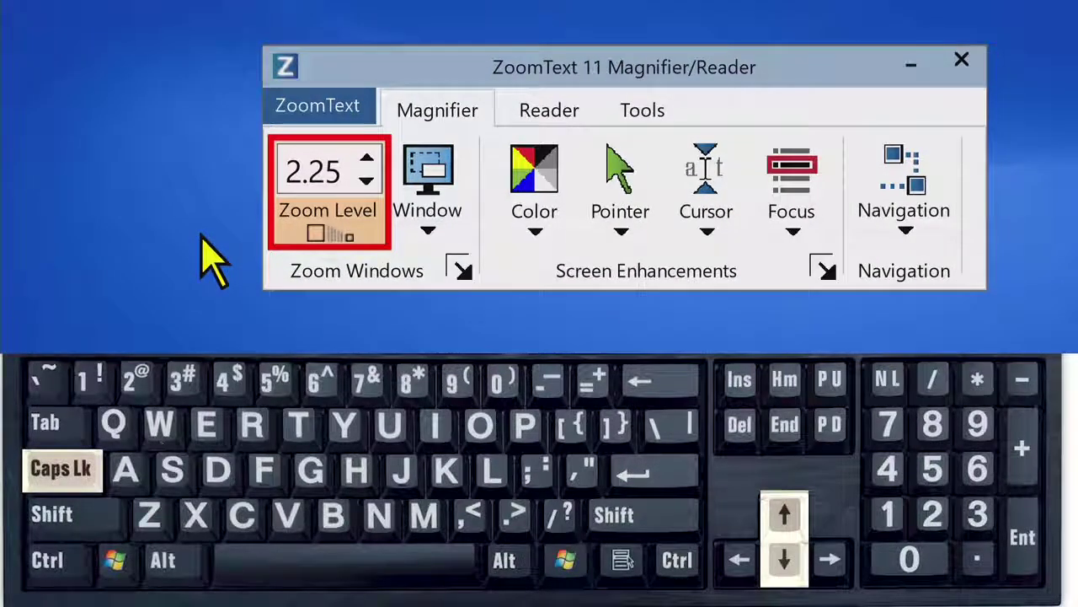
{"action": "key", "text": "Caps_Lock+Down"}
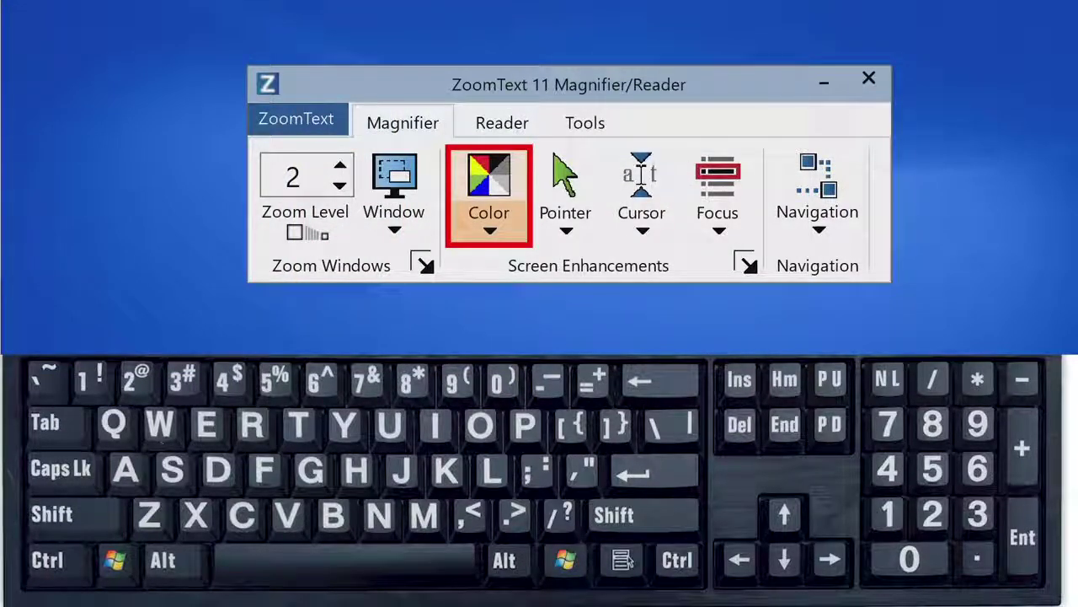
{"action": "key", "text": "Caps_Lock+c"}
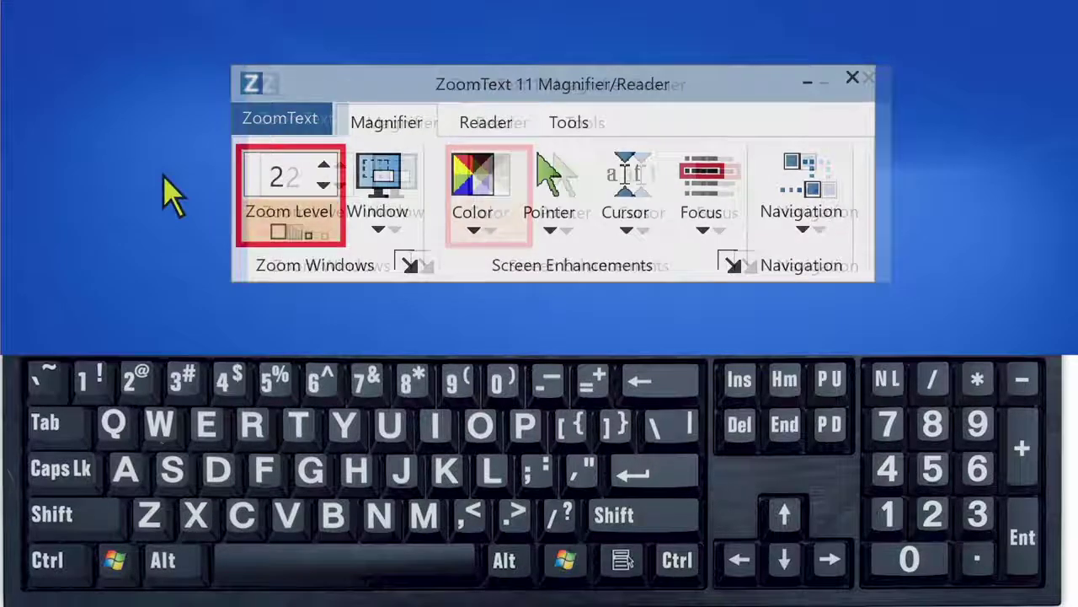
{"action": "key", "text": "Caps_Lock+Return"}
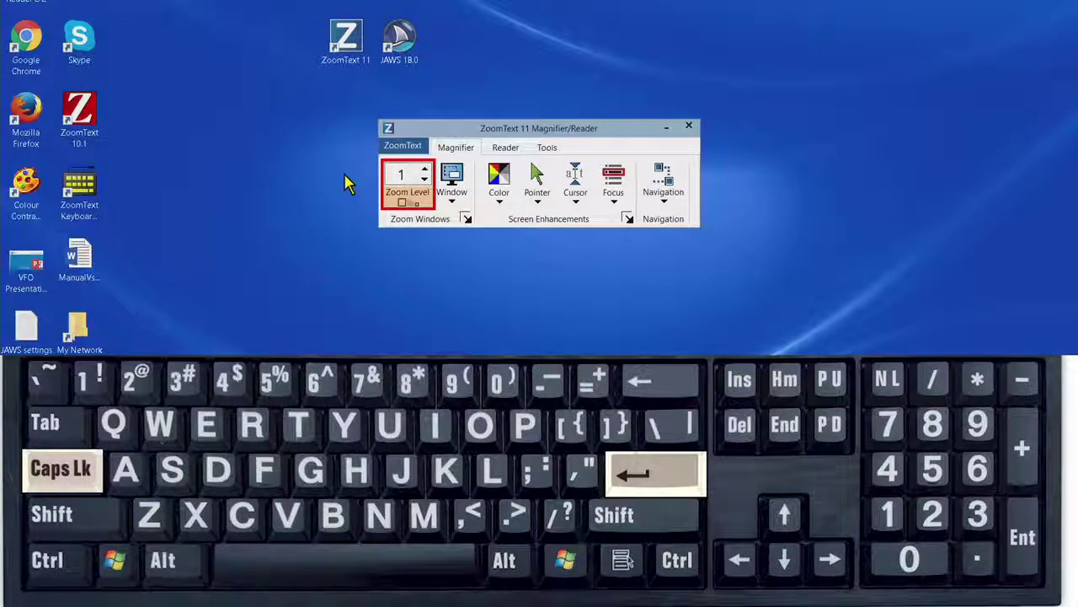
{"action": "key", "text": "Caps_Lock+Return"}
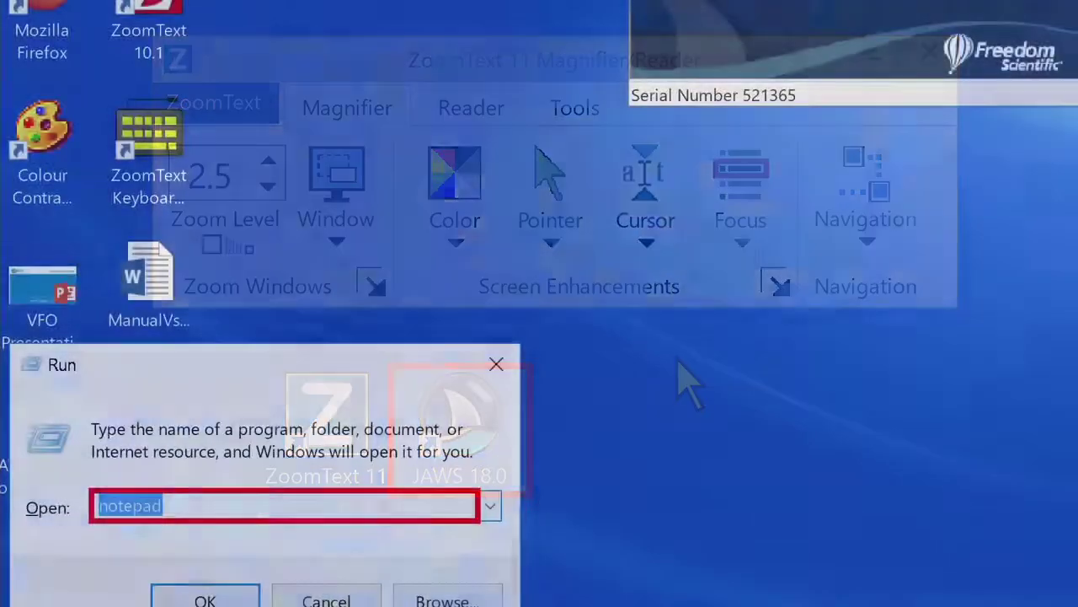
Launch Internet Explorer by running iexplore.
{"action": "type", "text": "iex"}
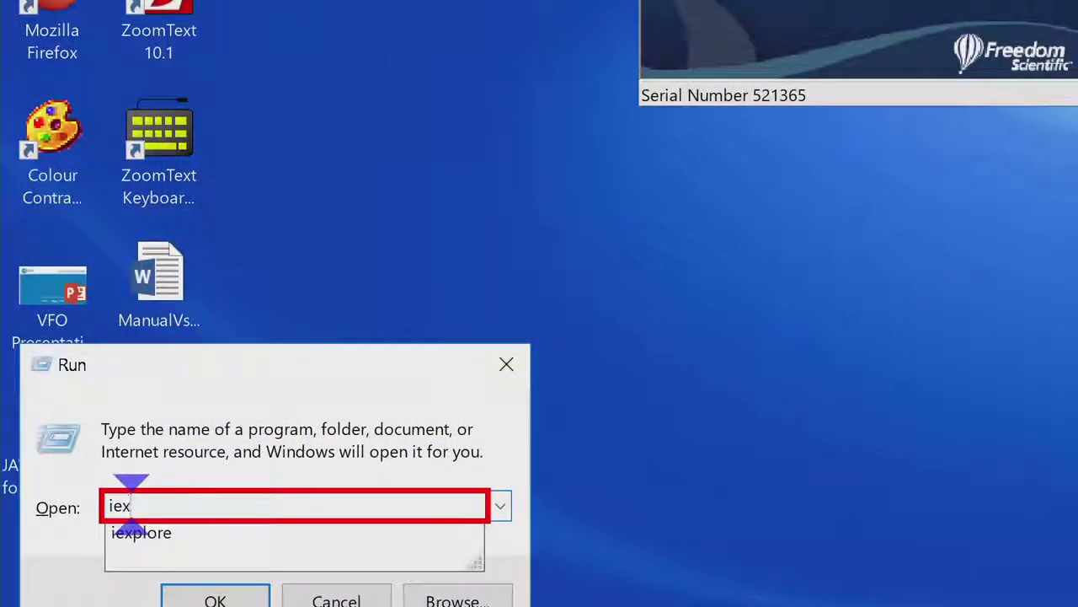
{"action": "type", "text": "plore"}
{"action": "key", "text": "Return"}
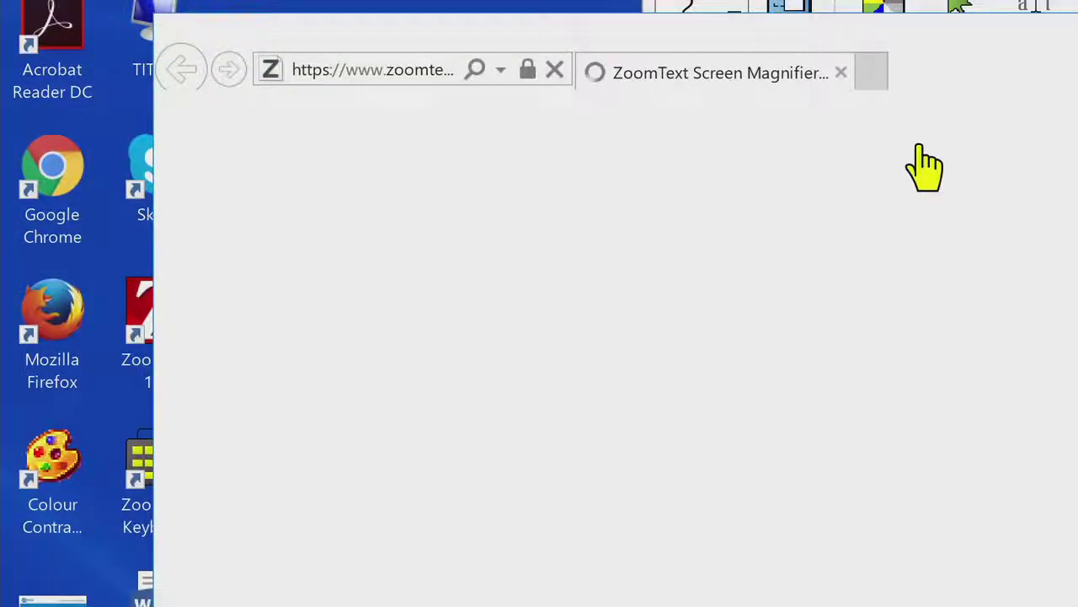